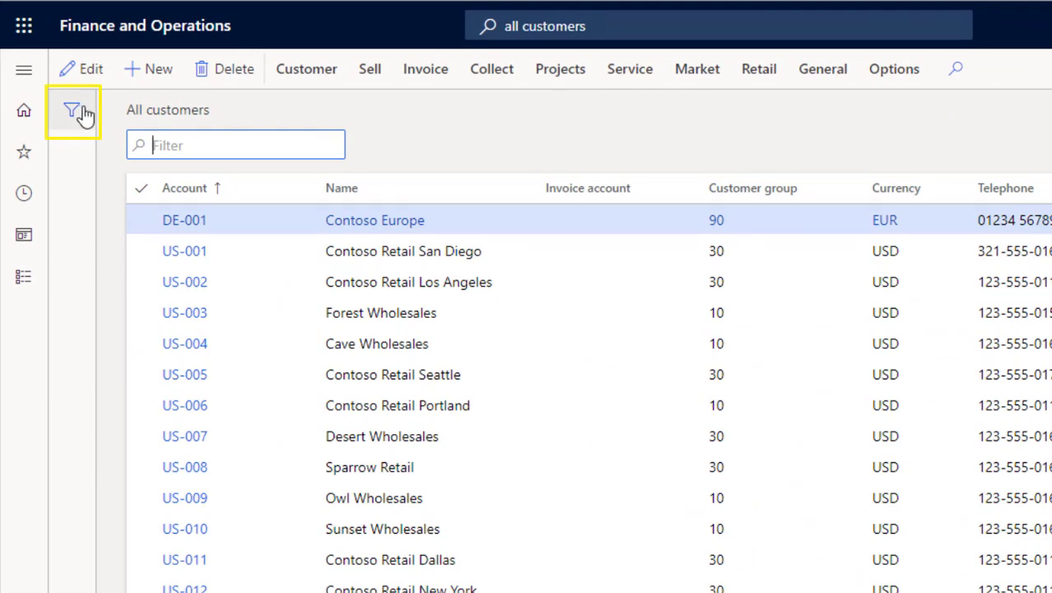
Add the Customer group field from the Customers table to the filters of the all customers list.
{"action": "left_click", "coordinate": [81, 112]}
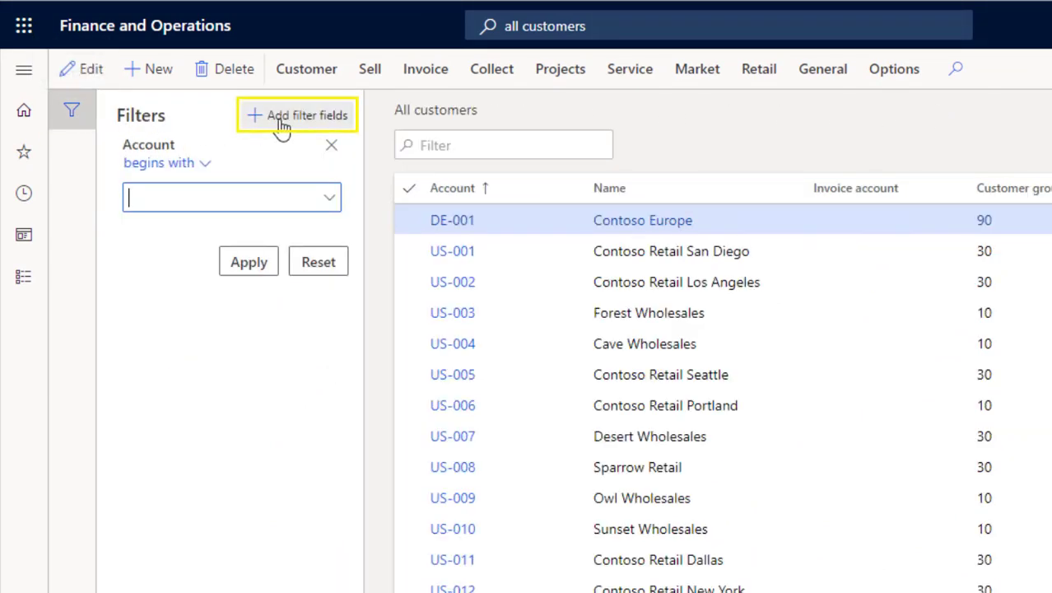
{"action": "left_click", "coordinate": [280, 128]}
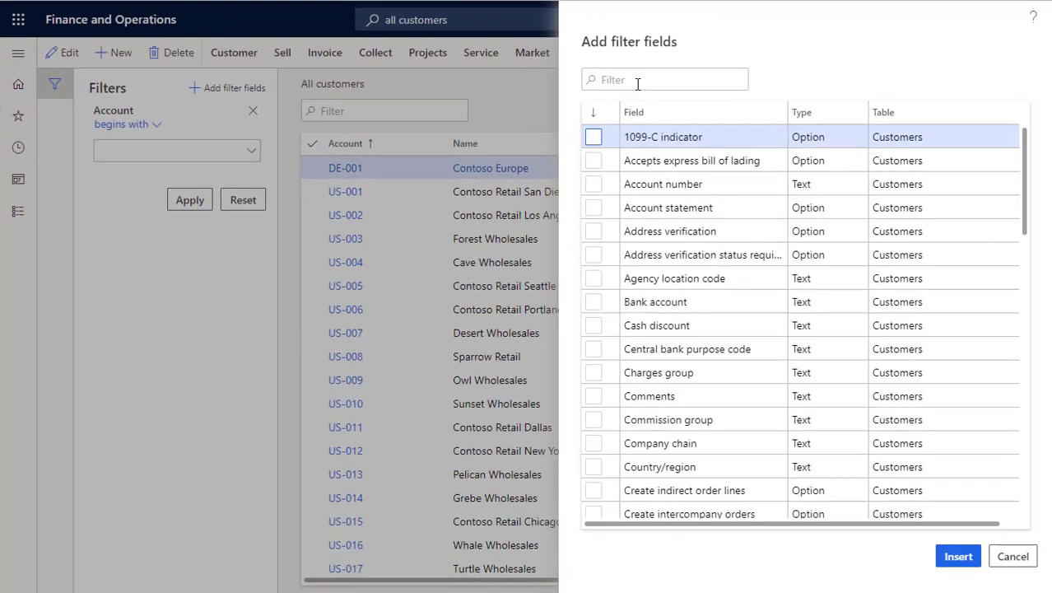
{"action": "left_click", "coordinate": [759, 93]}
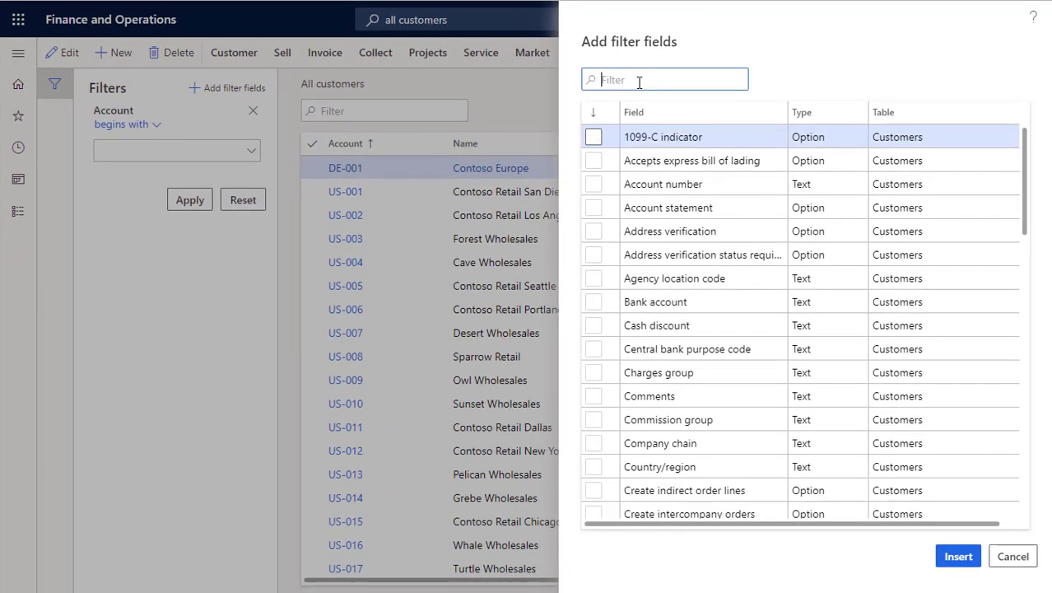
{"action": "type", "text": "custo"}
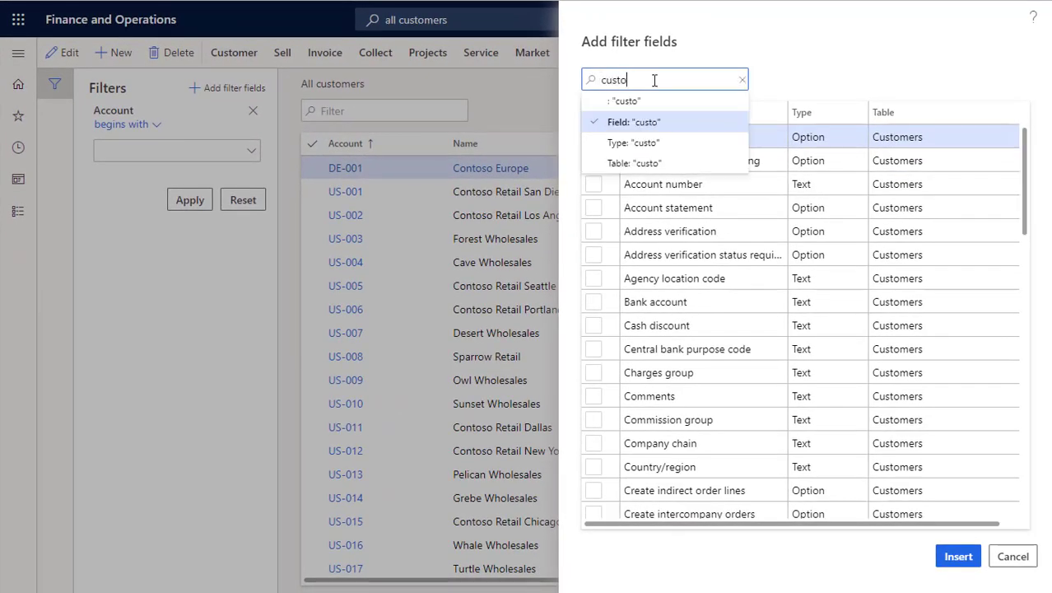
{"action": "type", "text": "mer group"}
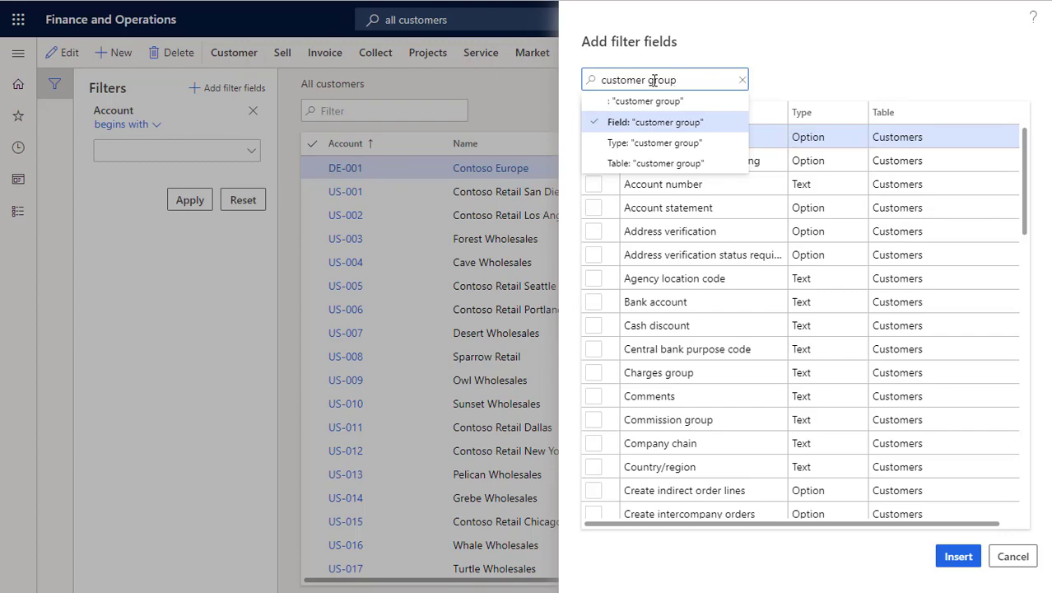
{"action": "left_click", "coordinate": [656, 122]}
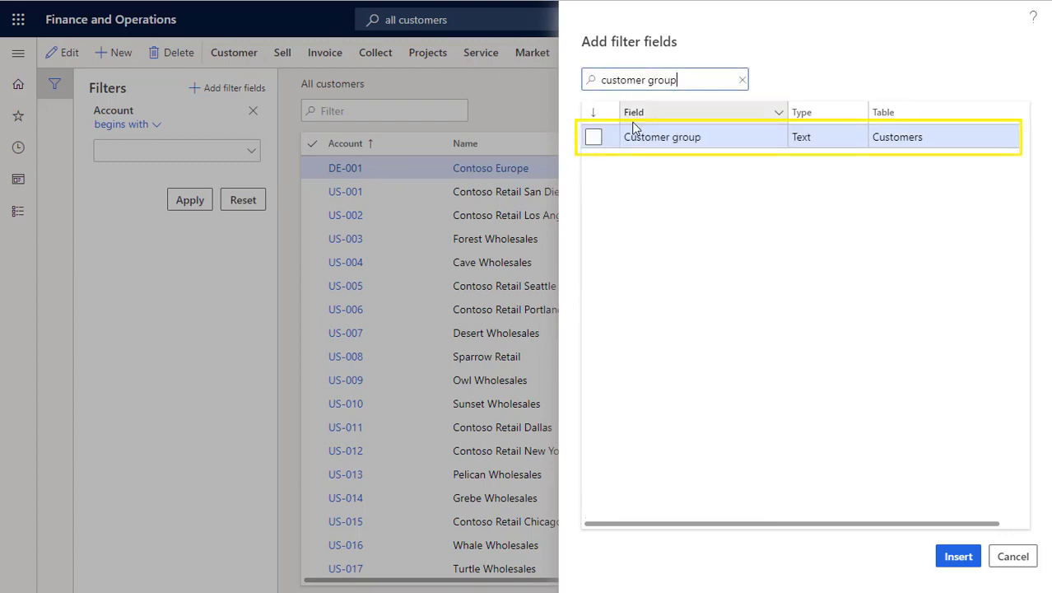
{"action": "left_click", "coordinate": [595, 140]}
{"action": "left_click", "coordinate": [956, 556]}
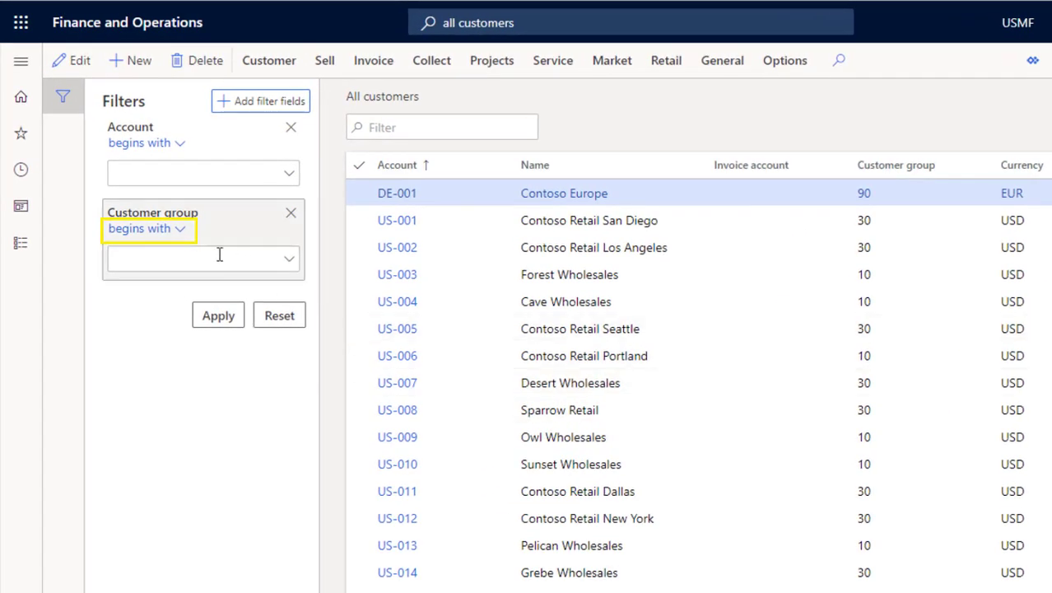
Filter the customer list to records whose Customer group is exactly 30.
{"action": "left_click", "coordinate": [179, 230]}
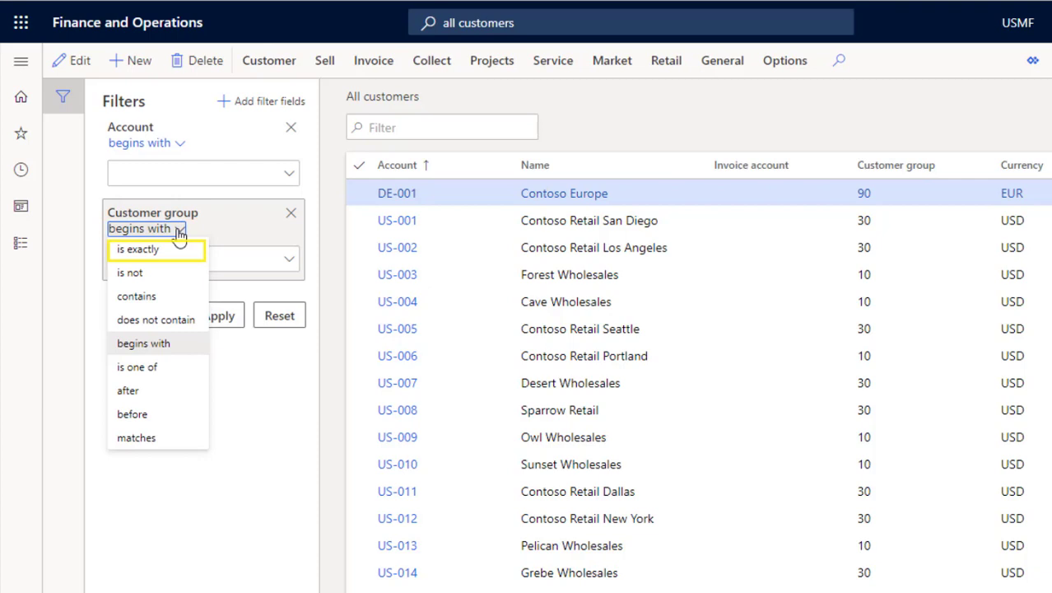
{"action": "left_click", "coordinate": [180, 254]}
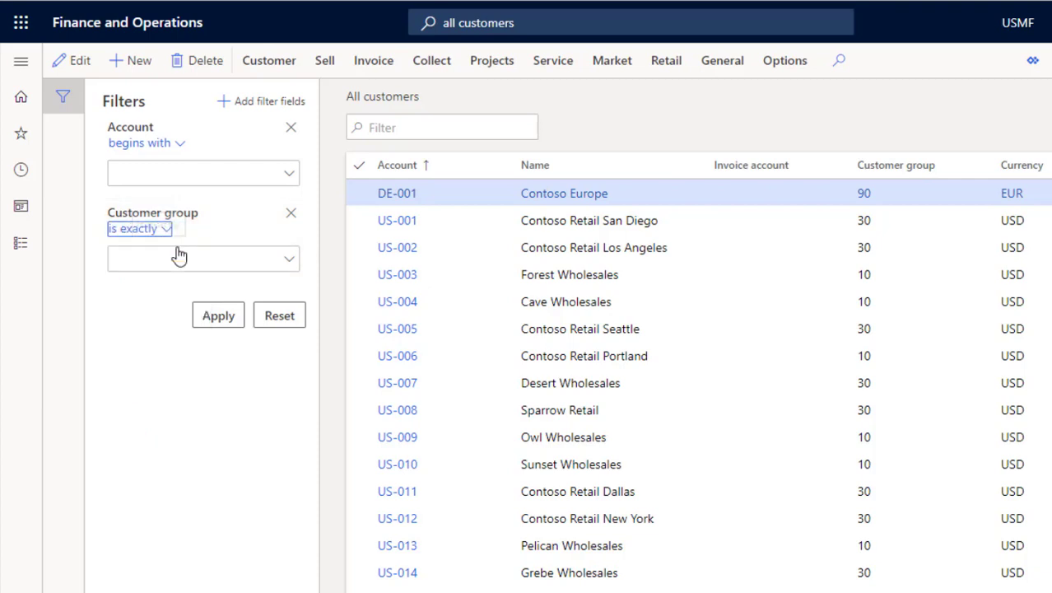
{"action": "left_click", "coordinate": [290, 266]}
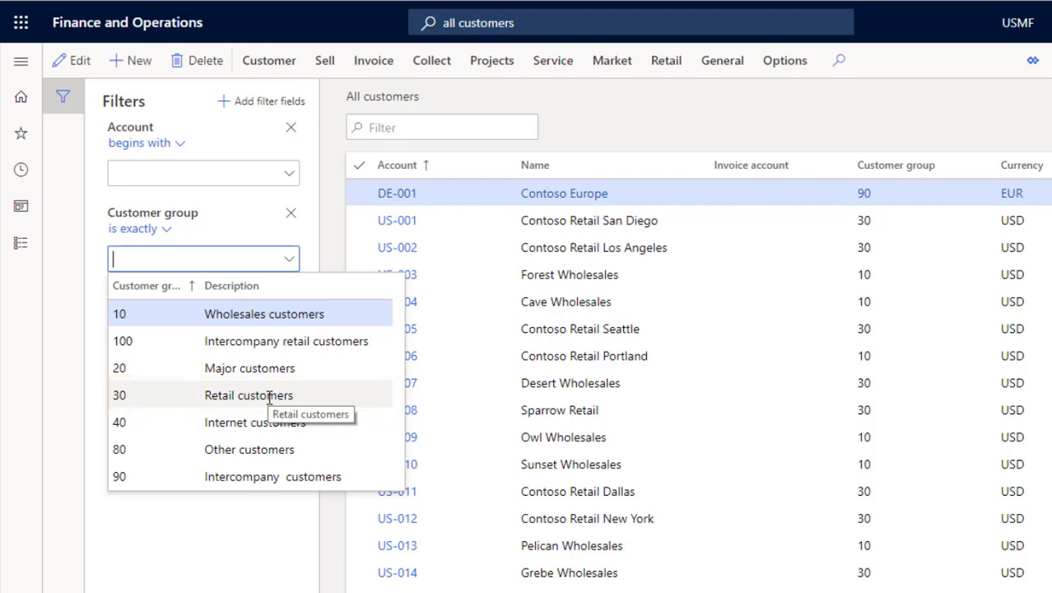
{"action": "left_click", "coordinate": [269, 396]}
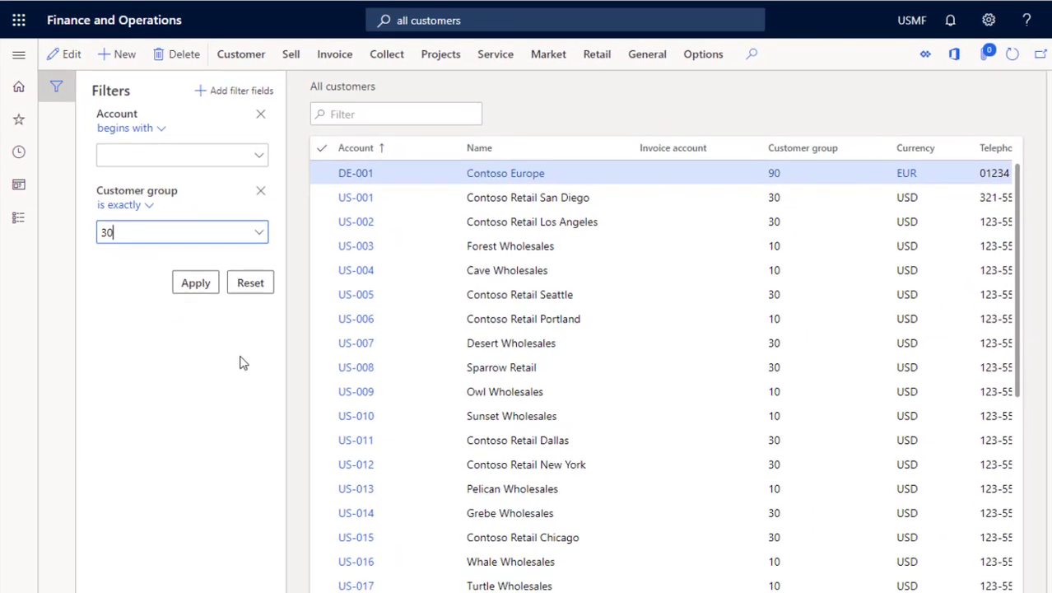
{"action": "left_click", "coordinate": [199, 275]}
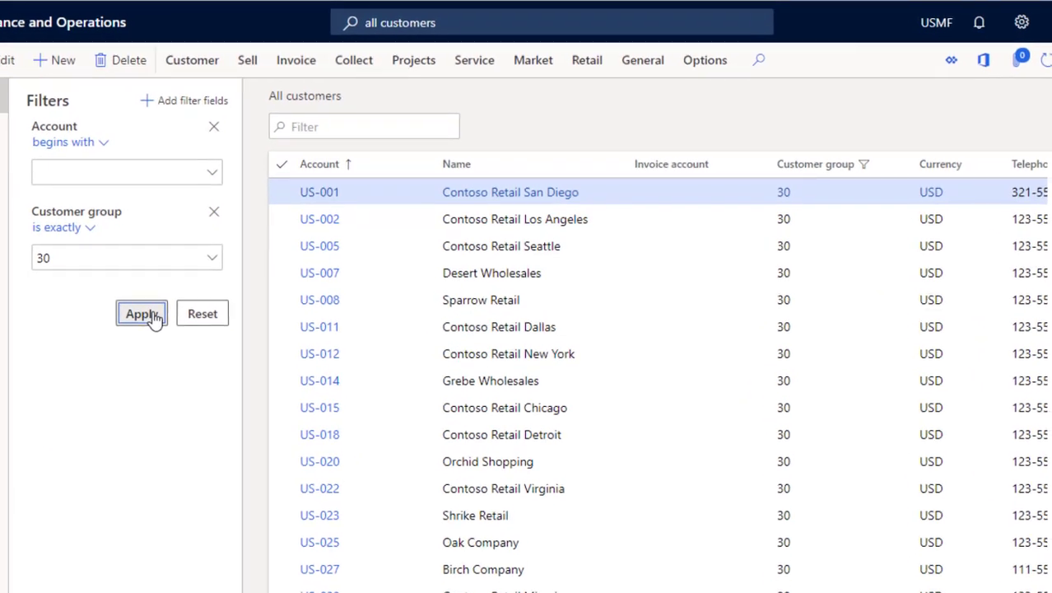
Create a custom alert rule on the Customers table for when the Terms of payment field has changed.
{"action": "left_click", "coordinate": [719, 76]}
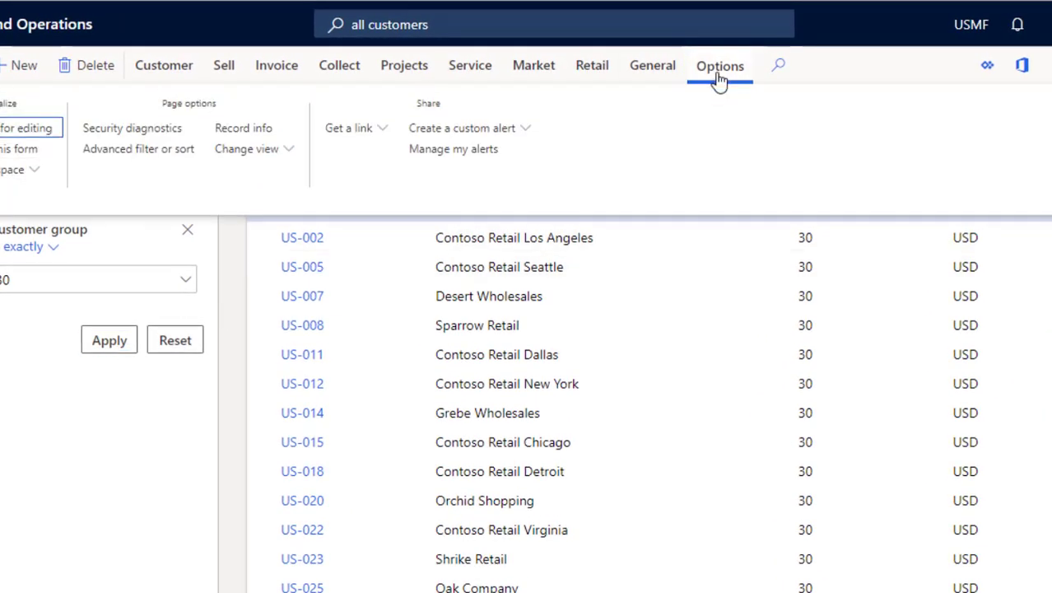
{"action": "left_click", "coordinate": [526, 137]}
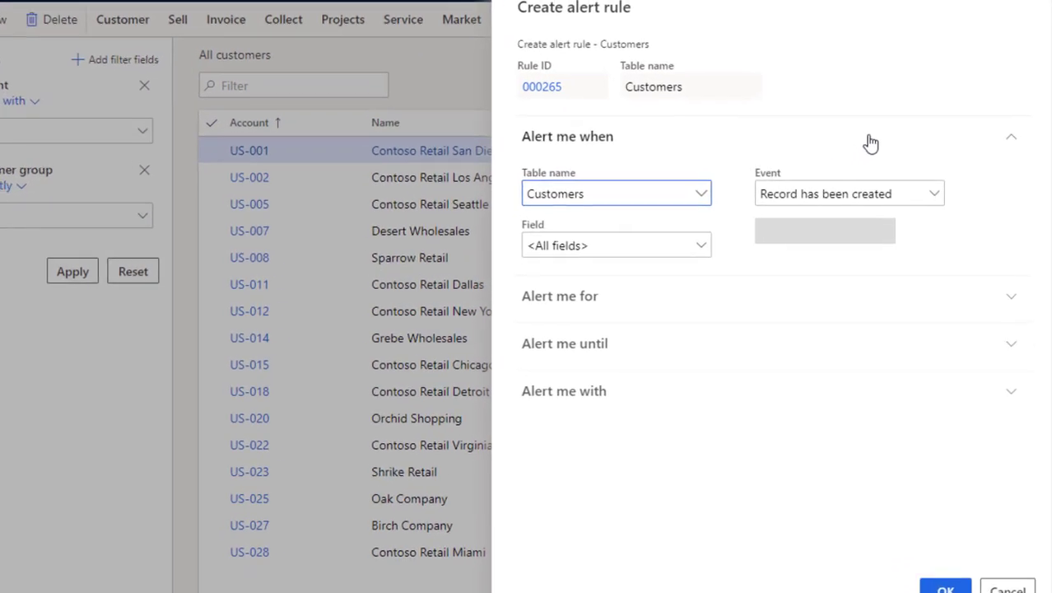
{"action": "left_click", "coordinate": [677, 245]}
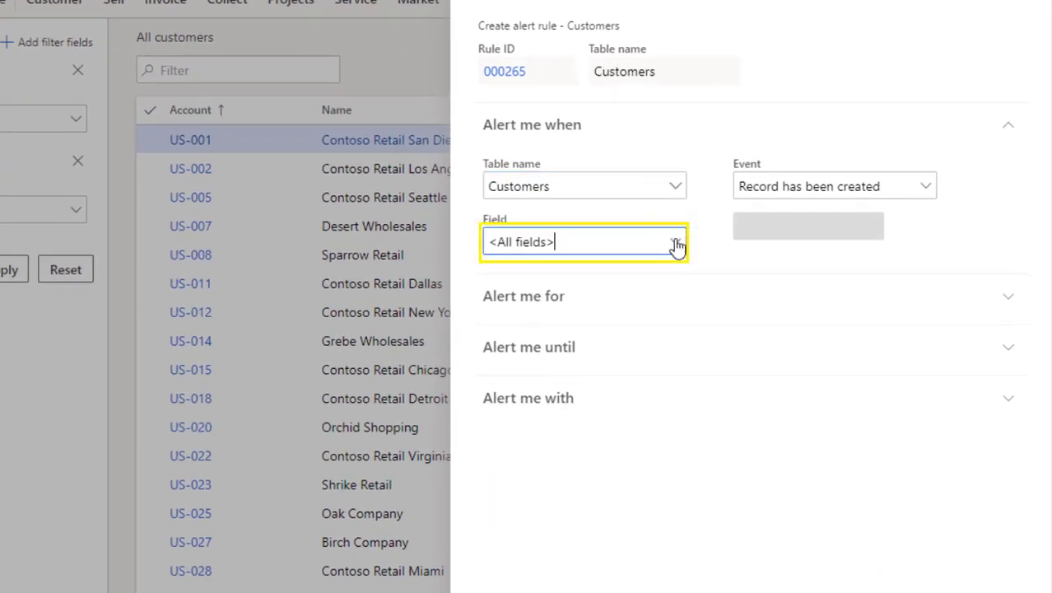
{"action": "left_click_drag", "start_coordinate": [606, 242], "coordinate": [487, 240]}
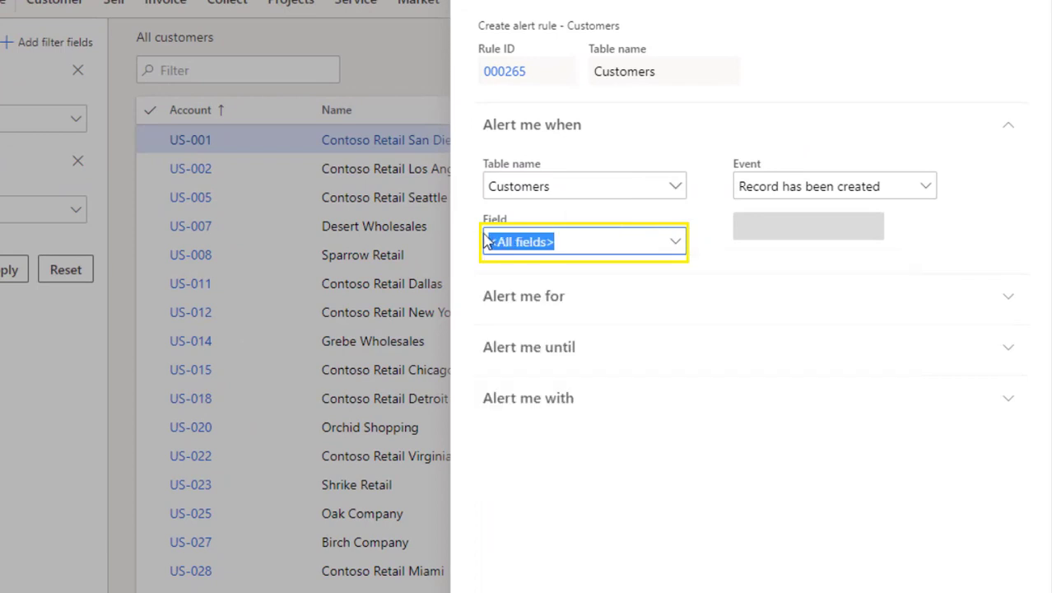
{"action": "type", "text": "Terms of paymen"}
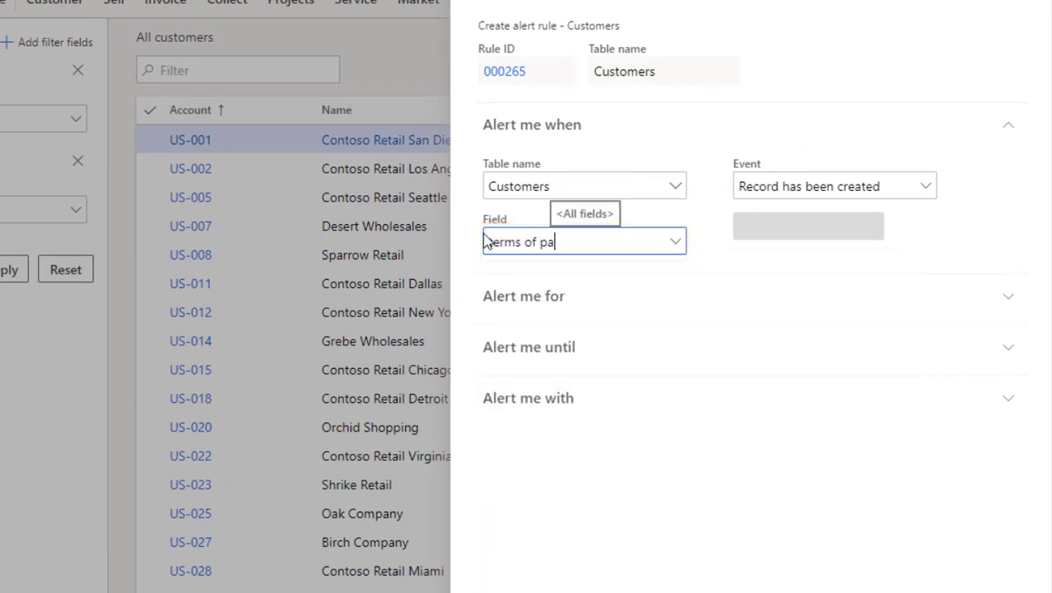
{"action": "type", "text": "t"}
{"action": "left_click", "coordinate": [552, 298]}
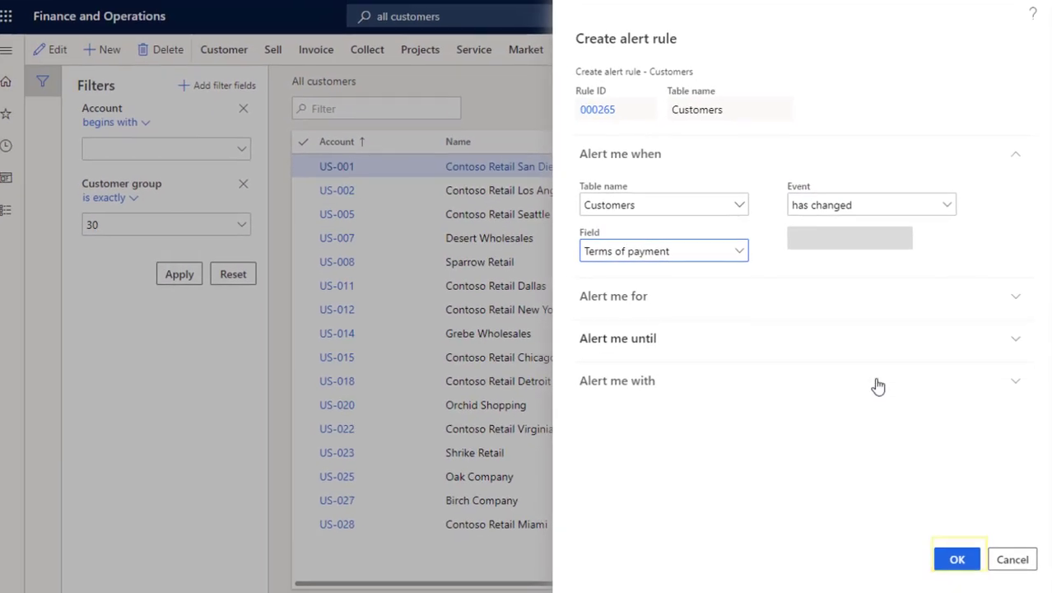
{"action": "left_click", "coordinate": [951, 557]}
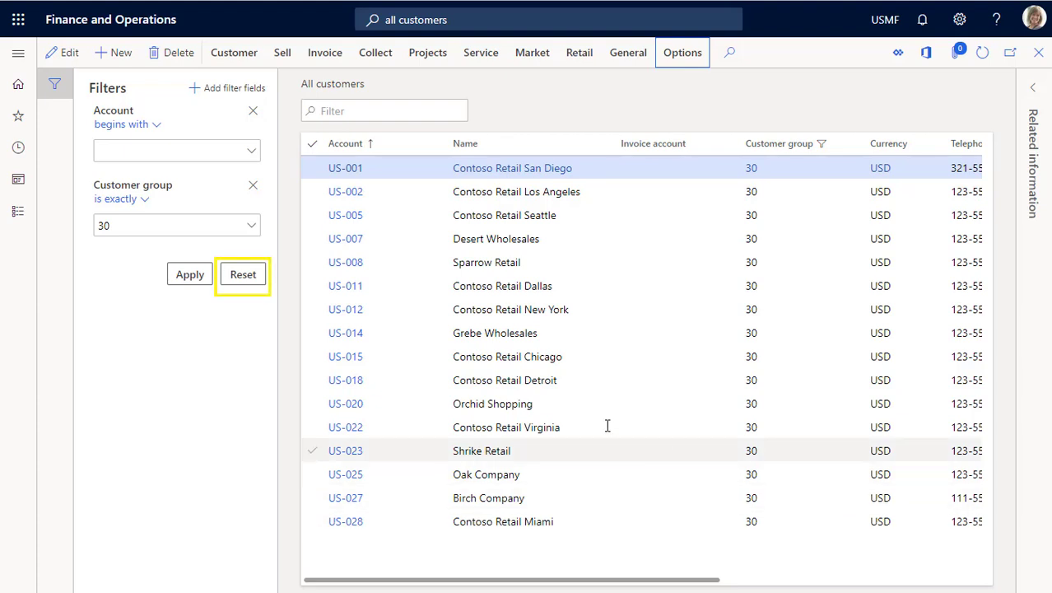
Reset the list filters and change the Terms of payment for Pelican Wholesales to Net30.
{"action": "left_click", "coordinate": [242, 274]}
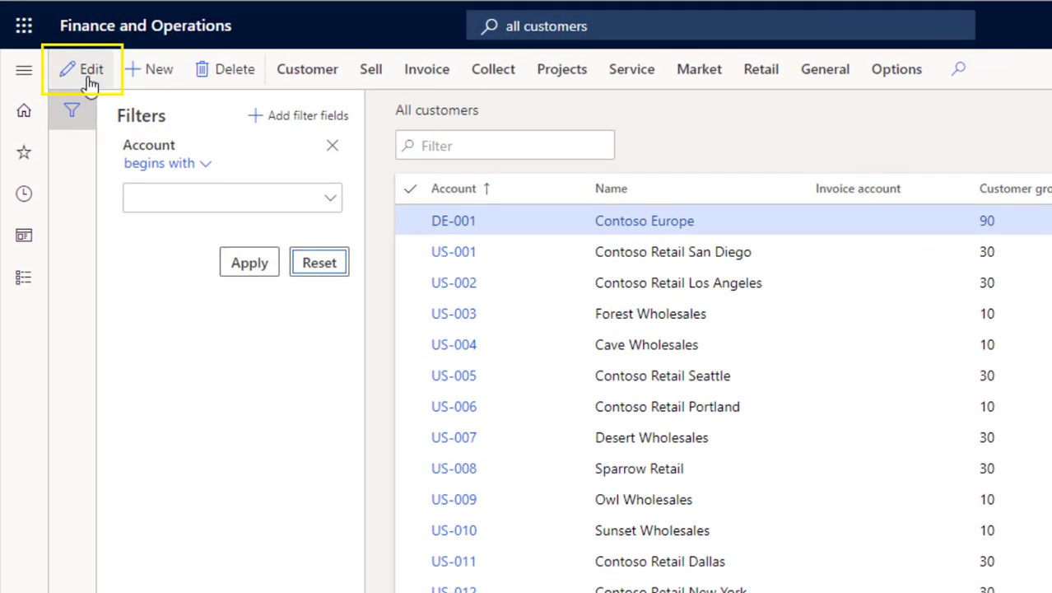
{"action": "left_click", "coordinate": [90, 71]}
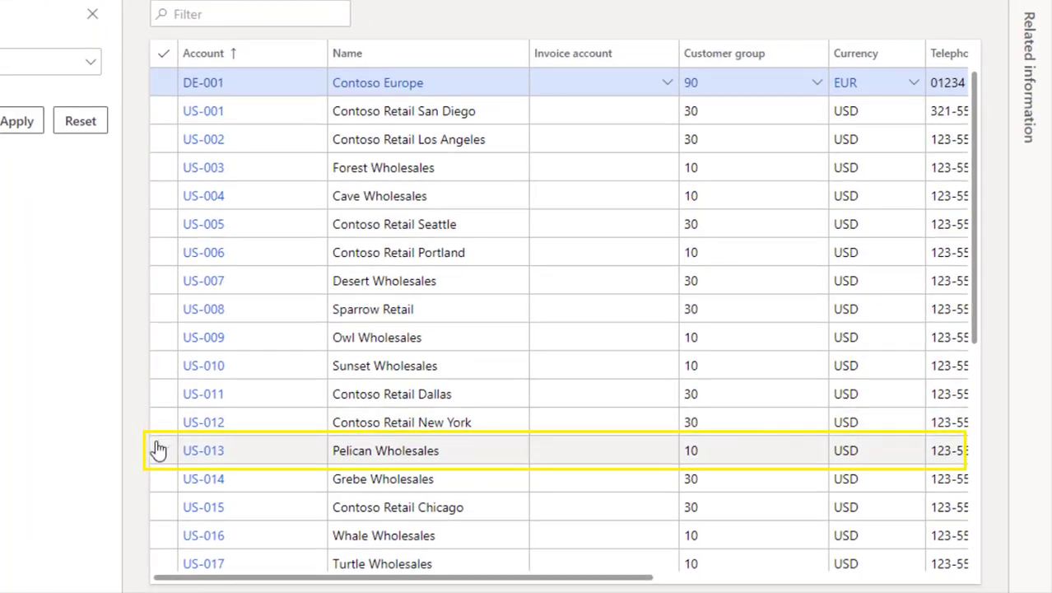
{"action": "left_click", "coordinate": [158, 449]}
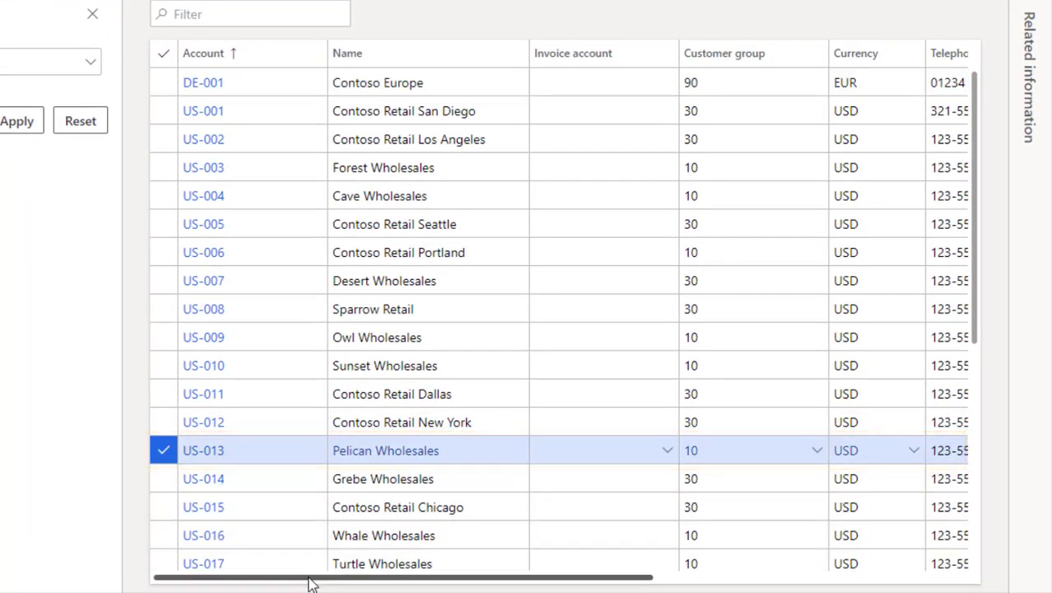
{"action": "left_click_drag", "start_coordinate": [311, 583], "coordinate": [664, 591]}
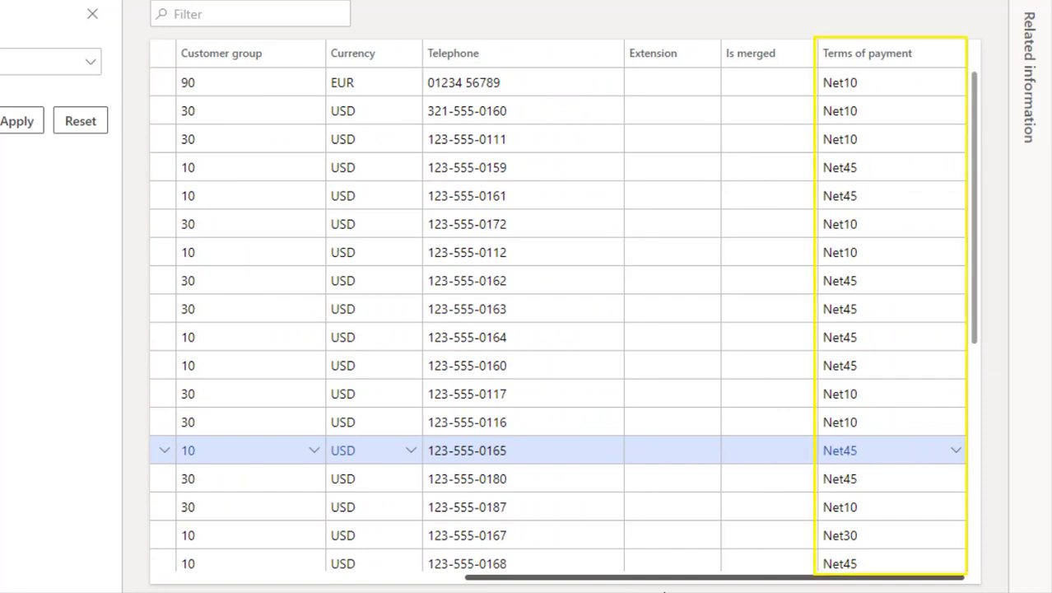
{"action": "left_click", "coordinate": [956, 462]}
{"action": "left_click", "coordinate": [956, 459]}
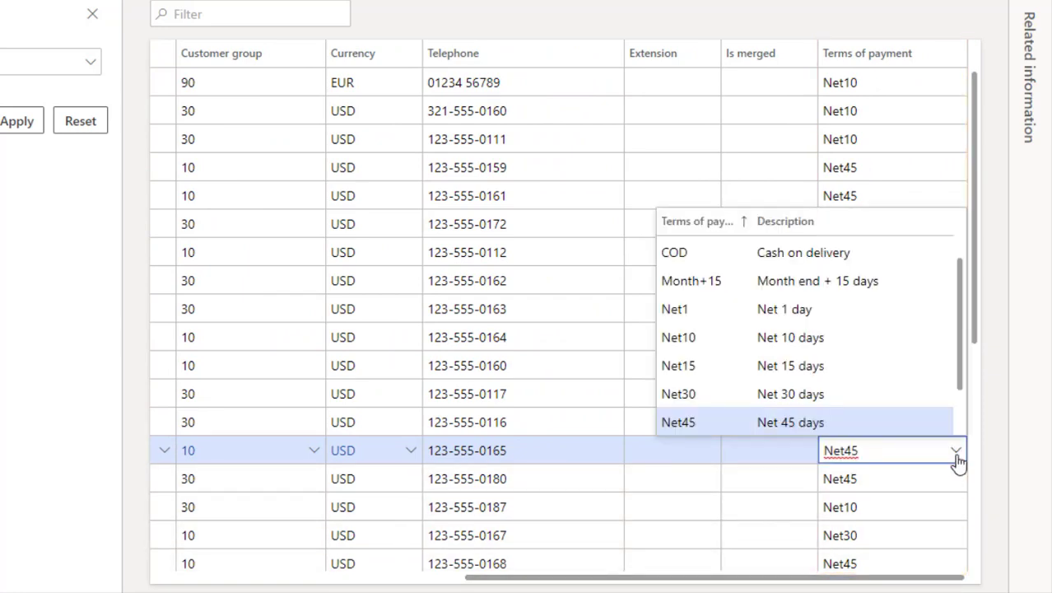
{"action": "left_click", "coordinate": [730, 394]}
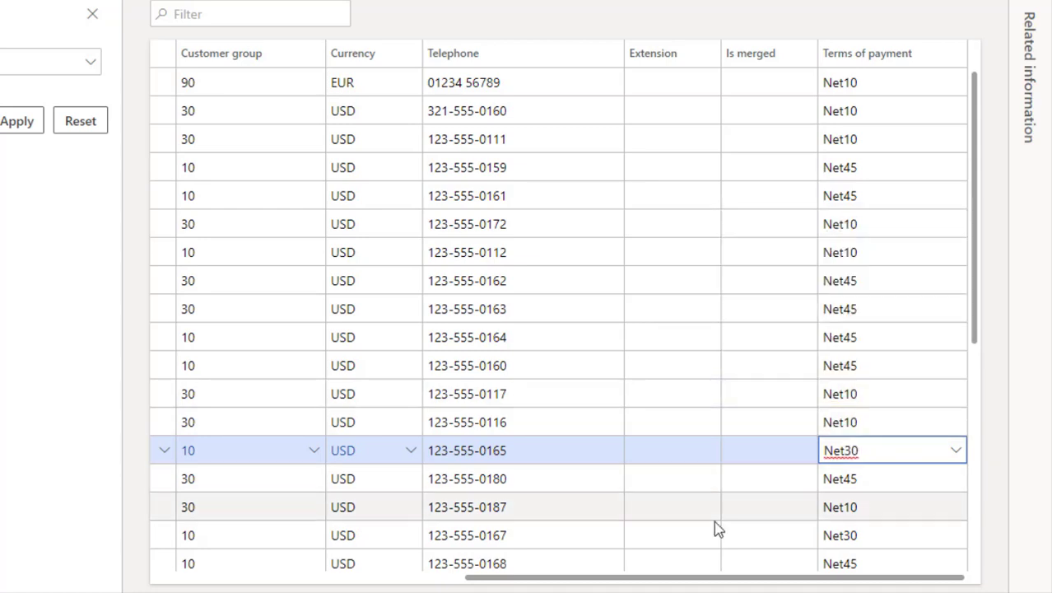
Set the Terms of payment for Sparrow Retail to Net30 and save the customer changes.
{"action": "left_click_drag", "start_coordinate": [698, 581], "coordinate": [336, 539]}
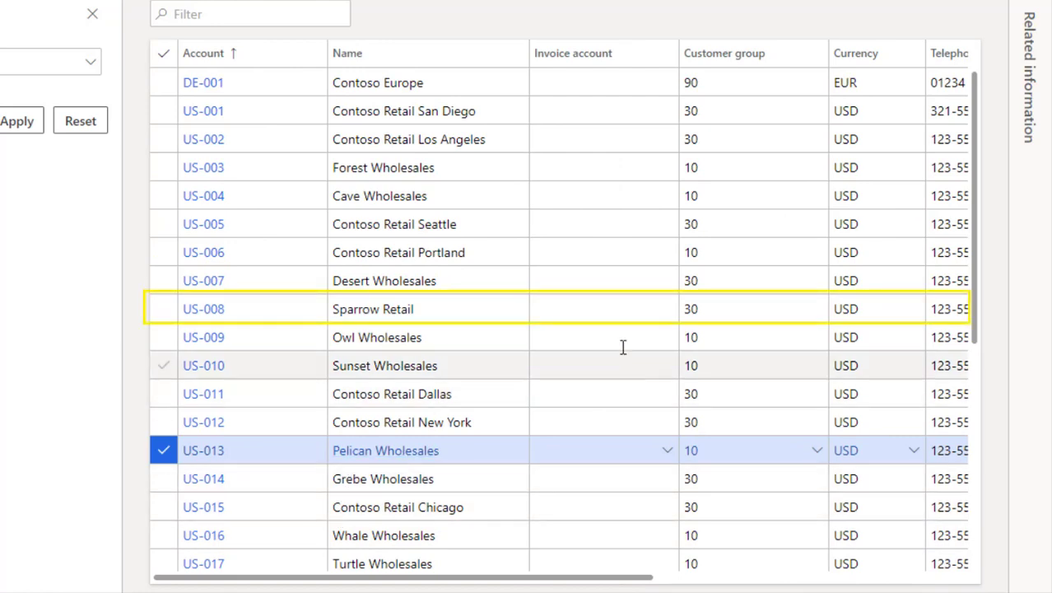
{"action": "left_click", "coordinate": [162, 307]}
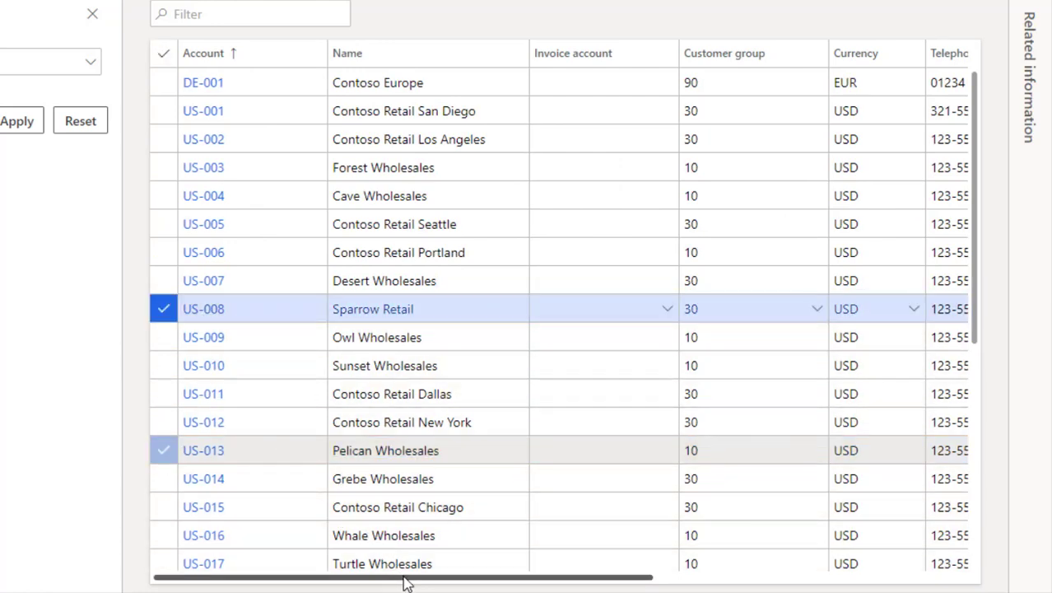
{"action": "left_click_drag", "start_coordinate": [407, 579], "coordinate": [751, 564]}
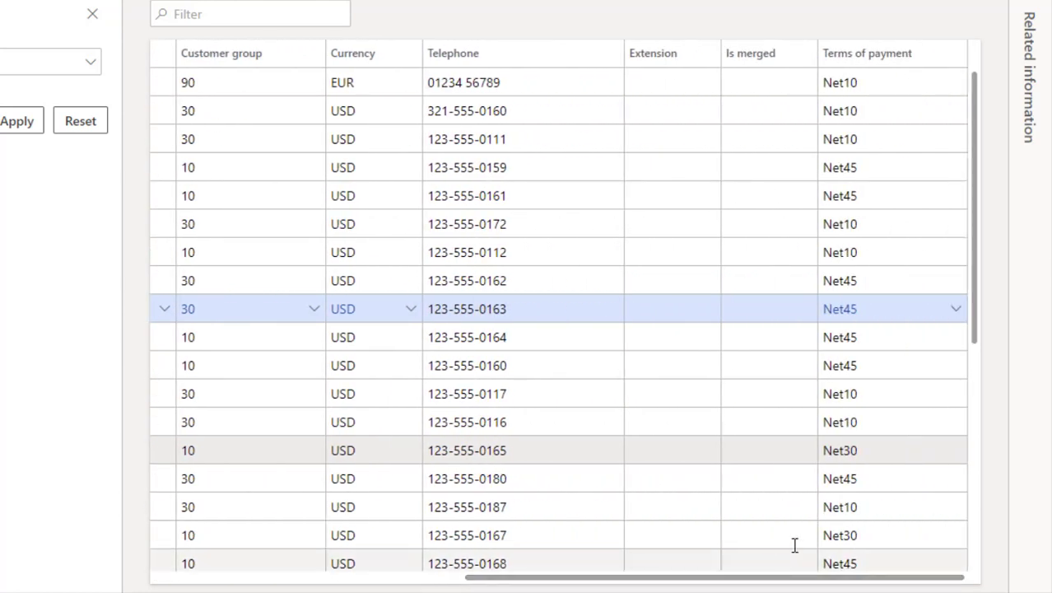
{"action": "left_click", "coordinate": [953, 319]}
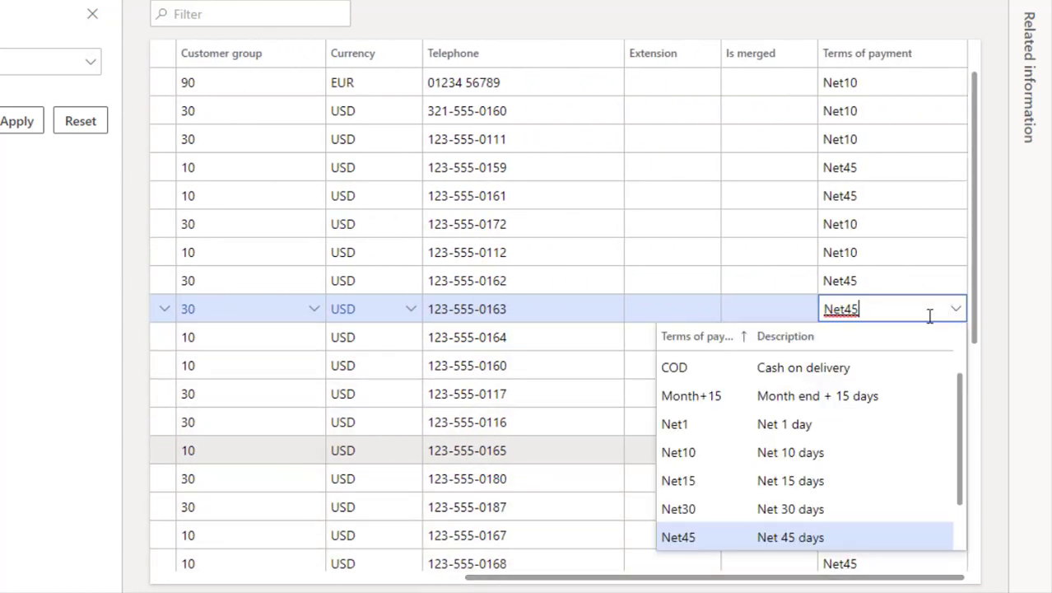
{"action": "left_click", "coordinate": [721, 507]}
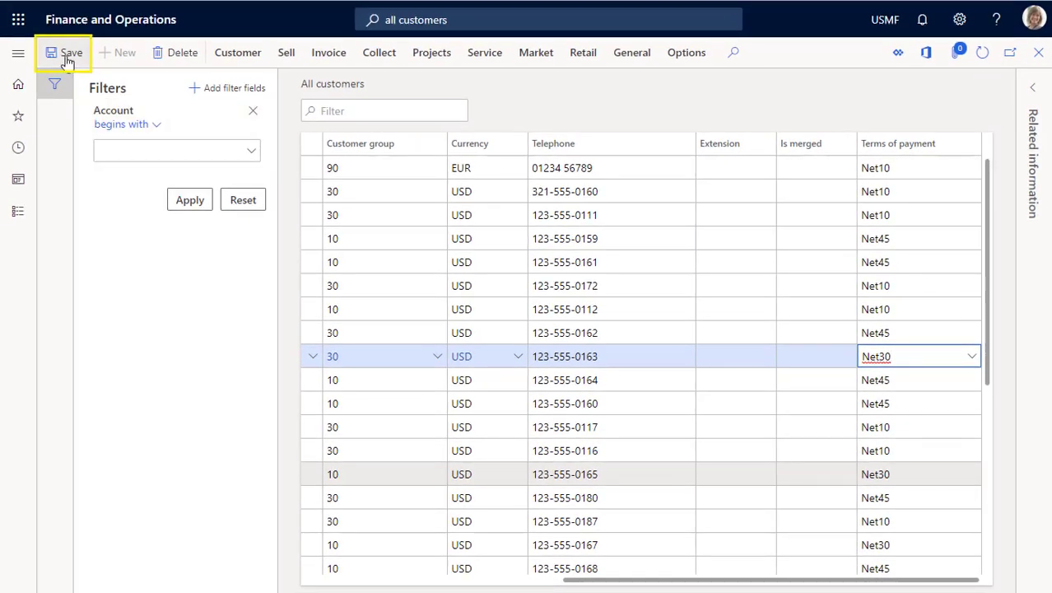
{"action": "left_click", "coordinate": [67, 62]}
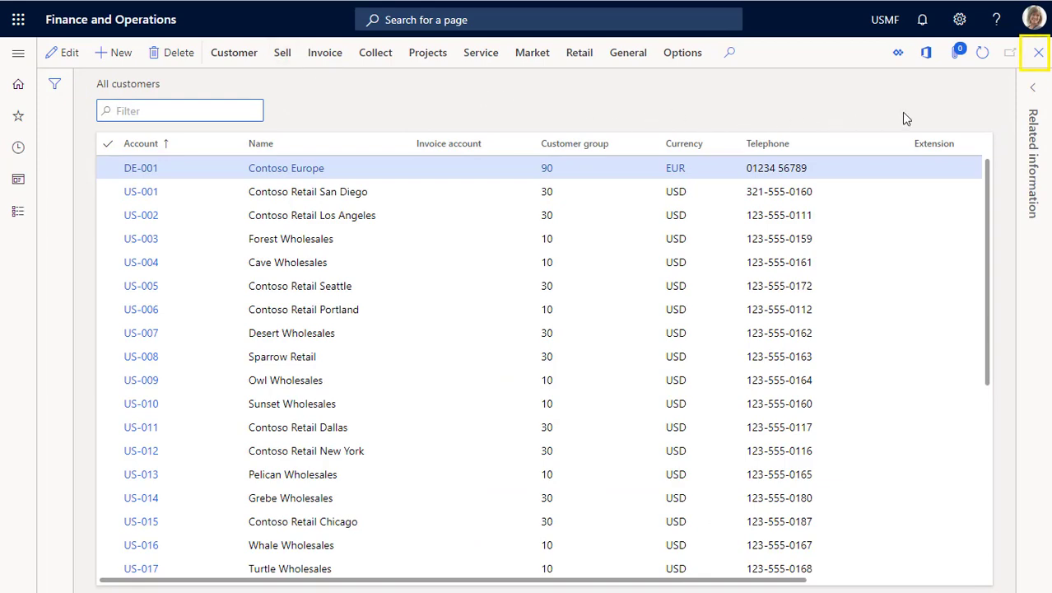
Close the customer list, expand the Terms of payment change alert in the notifications and open its linked customer record.
{"action": "left_click", "coordinate": [1039, 54]}
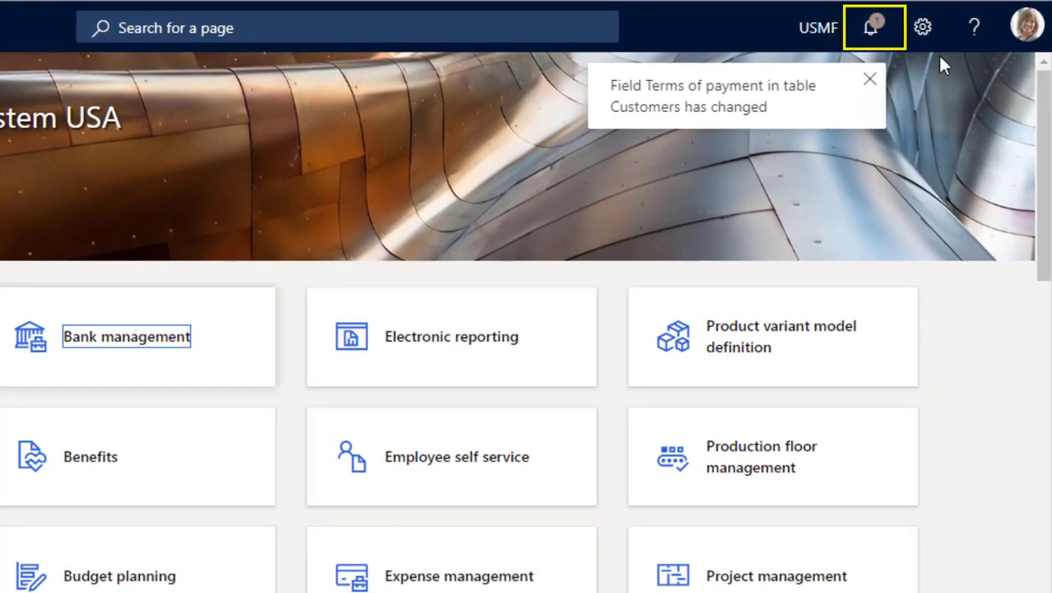
{"action": "left_click", "coordinate": [877, 36]}
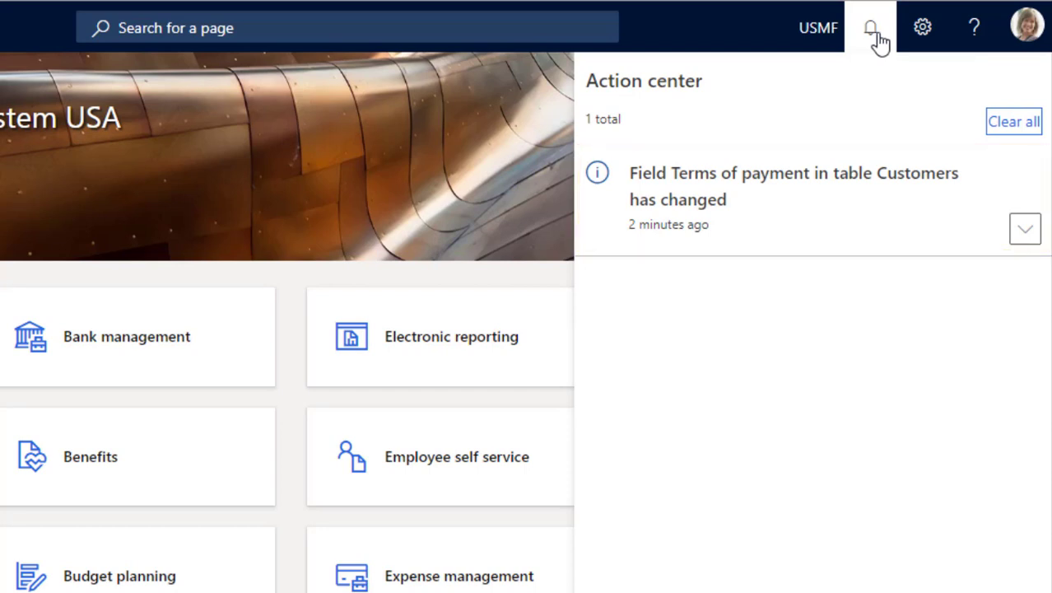
{"action": "left_click", "coordinate": [1025, 230]}
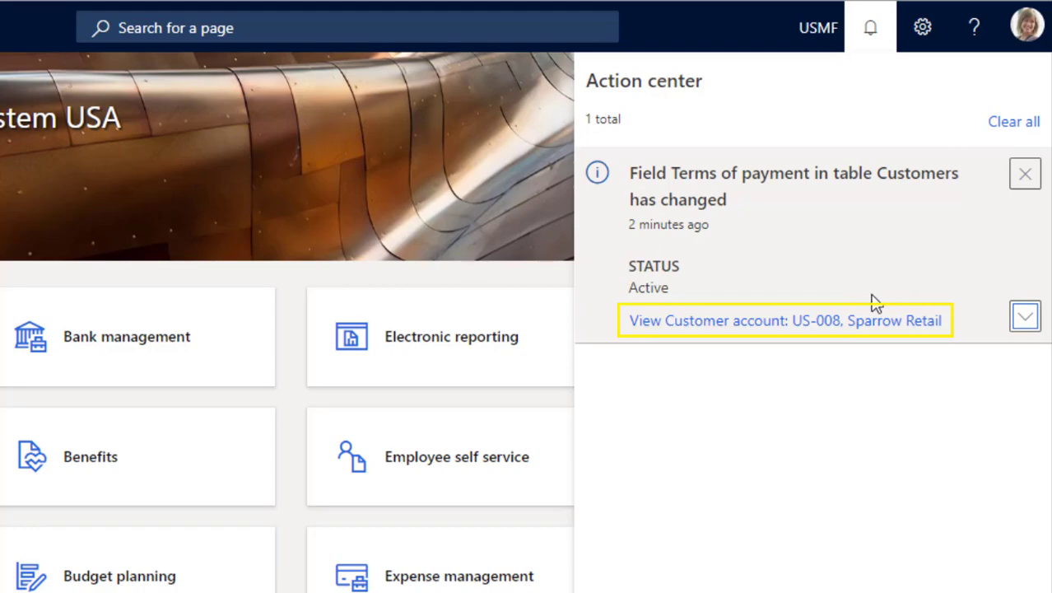
{"action": "left_click", "coordinate": [823, 326]}
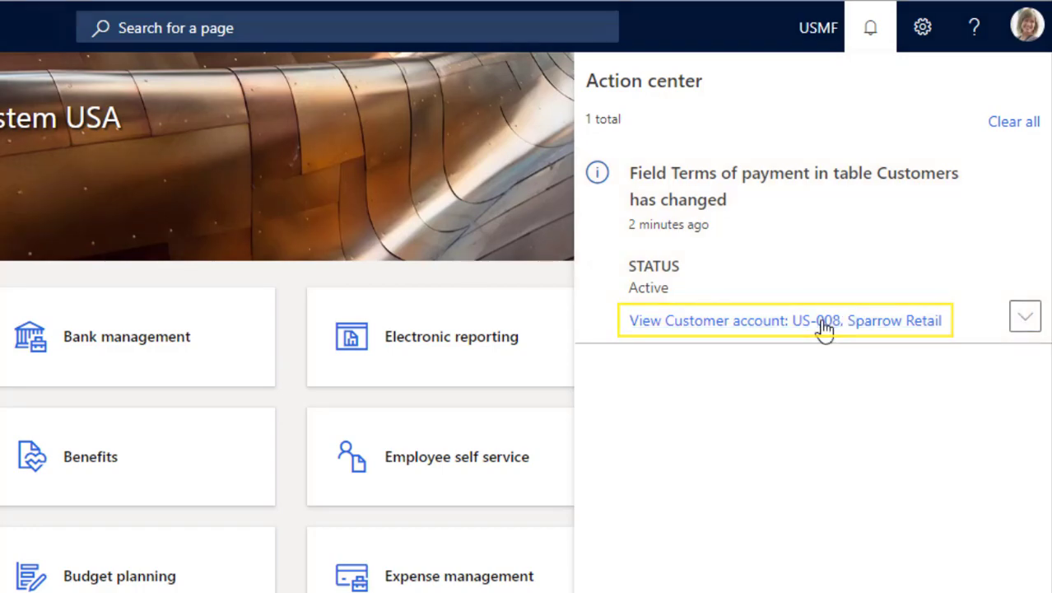